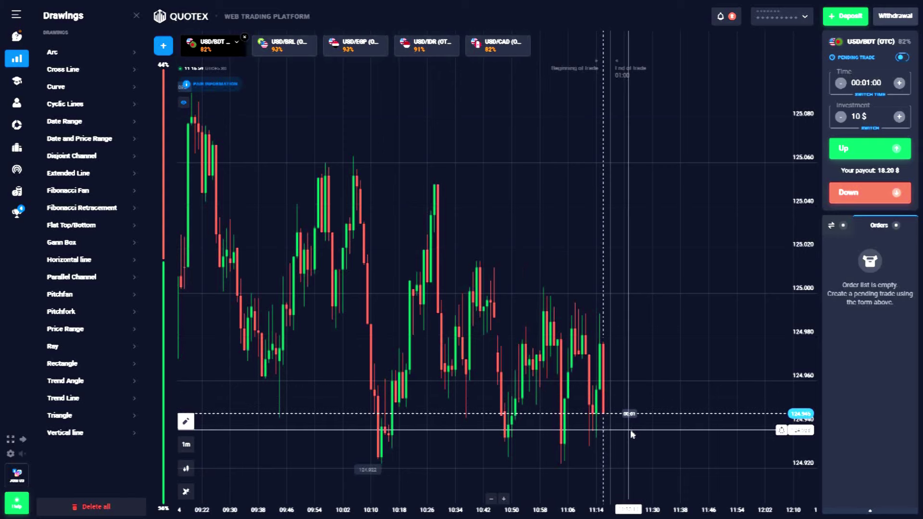
# Draw a red curve over the USD/BDT price peaks and extend its start down to the low near 09:18
pyautogui.click(57, 429)
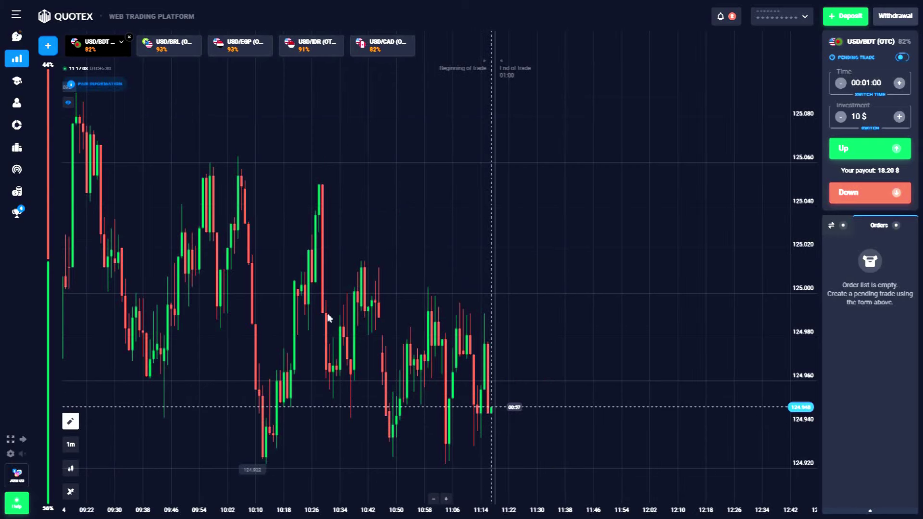
pyautogui.click(70, 422)
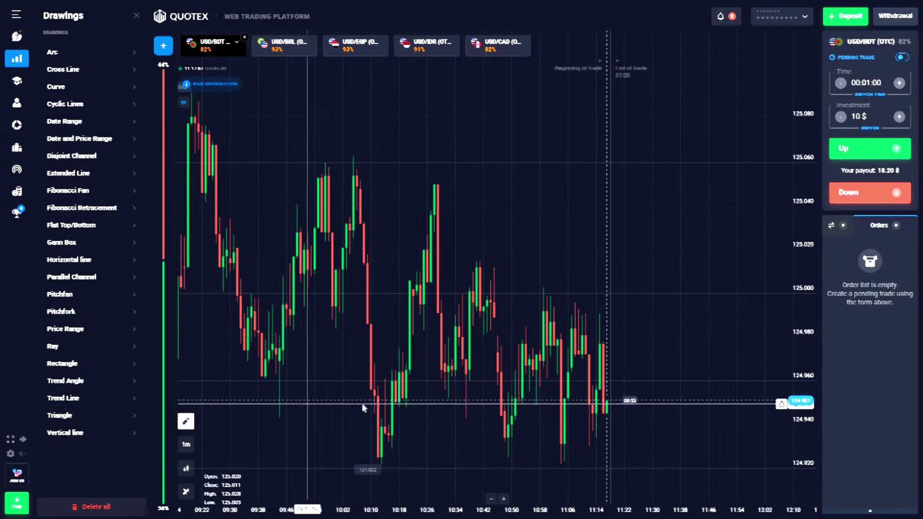
pyautogui.scroll(2, 348, 356)
pyautogui.scroll(-3, 423, 360)
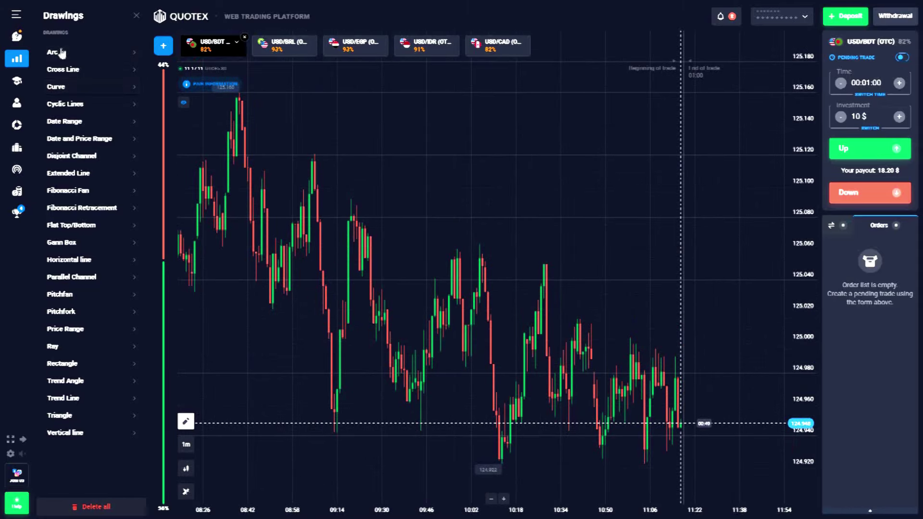
pyautogui.click(52, 88)
pyautogui.click(370, 353)
pyautogui.click(625, 354)
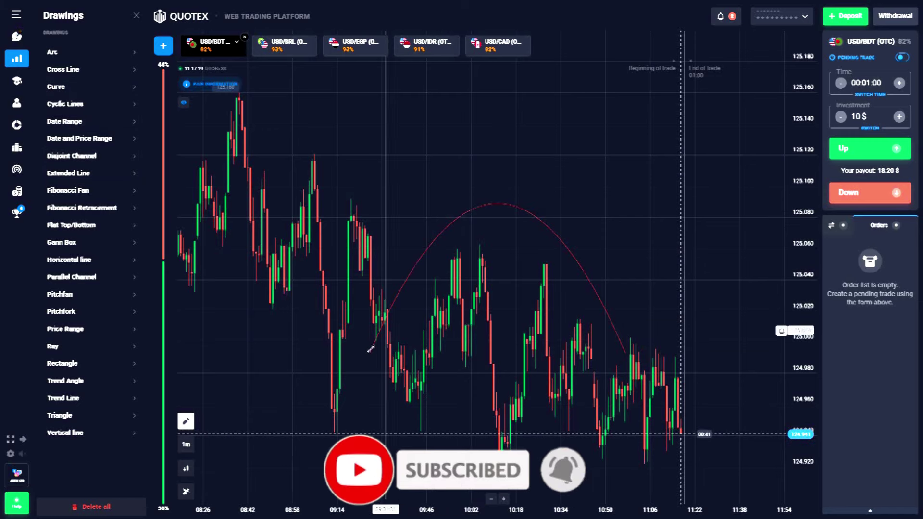
pyautogui.moveTo(370, 353); pyautogui.dragTo(348, 390)
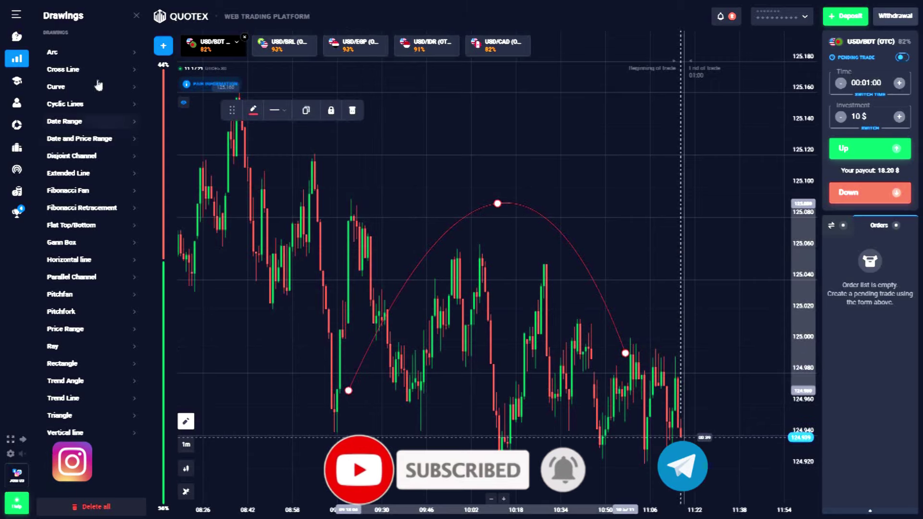
# Add a filled arc overlapping the red curve and delete it again
pyautogui.moveTo(506, 305); pyautogui.dragTo(565, 265)
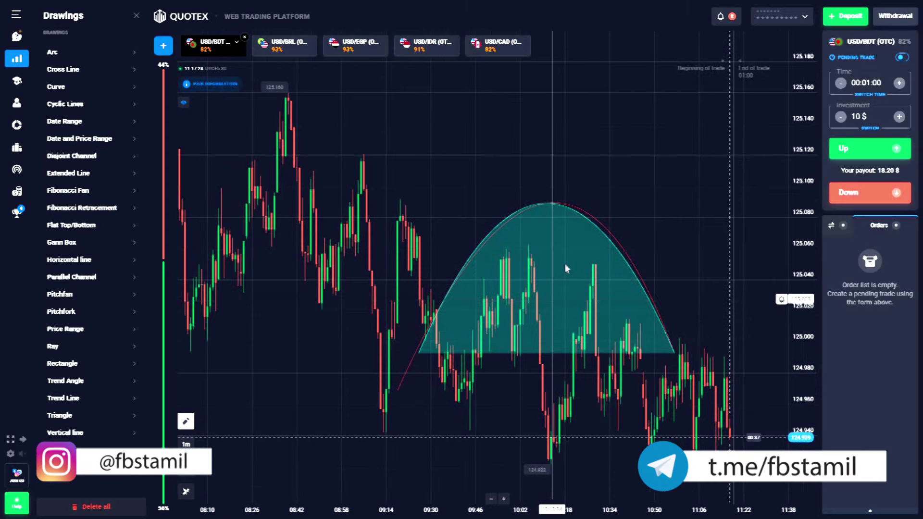
pyautogui.click(548, 205)
pyautogui.click(352, 112)
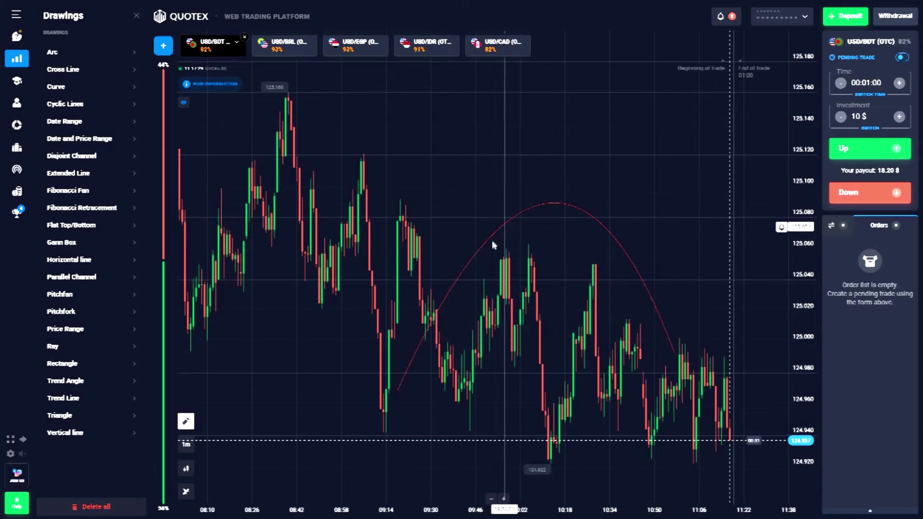
# Add a filled blue arc under the rounded top near 05:30 in the earlier price history and raise its apex to the peak
pyautogui.scroll(-1, 359, 329)
pyautogui.moveTo(361, 330)
pyautogui.mouseDown()
pyautogui.moveTo(798, 334)
pyautogui.moveTo(547, 338)
pyautogui.mouseUp()
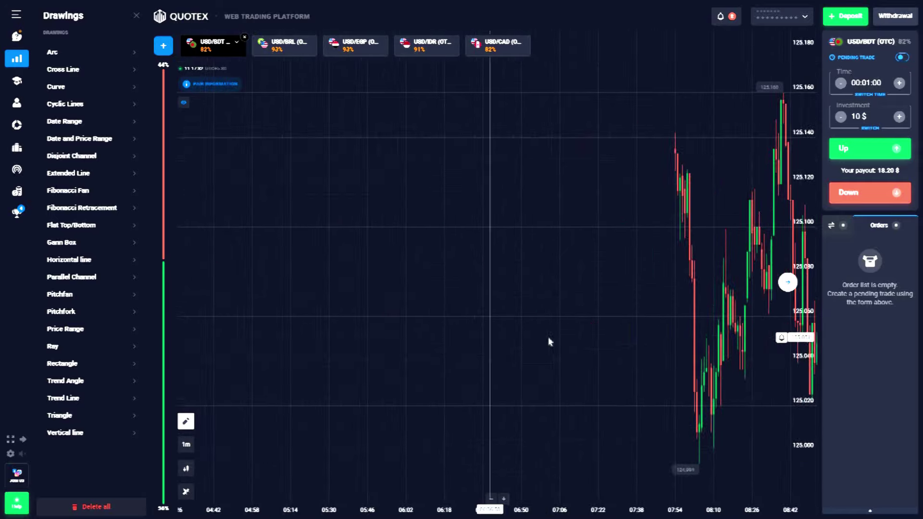
pyautogui.scroll(5, 483, 341)
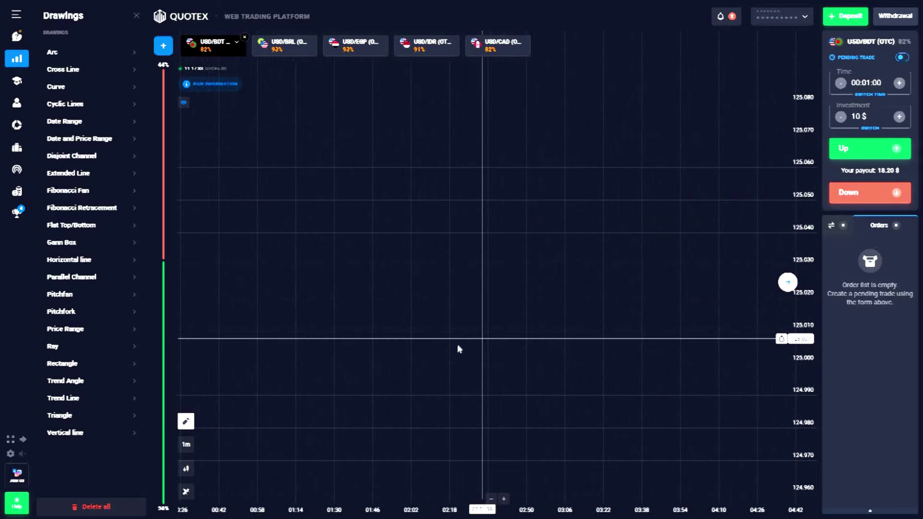
pyautogui.scroll(-8, 457, 323)
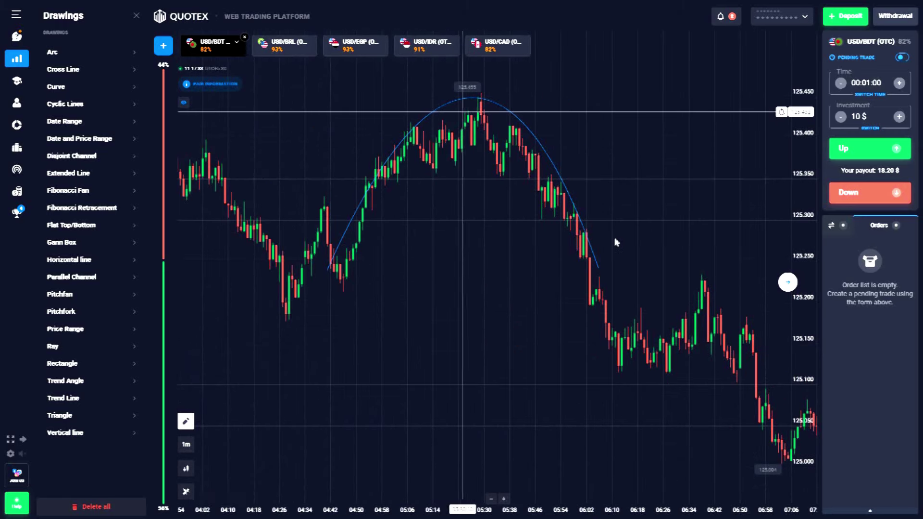
pyautogui.scroll(2, 456, 285)
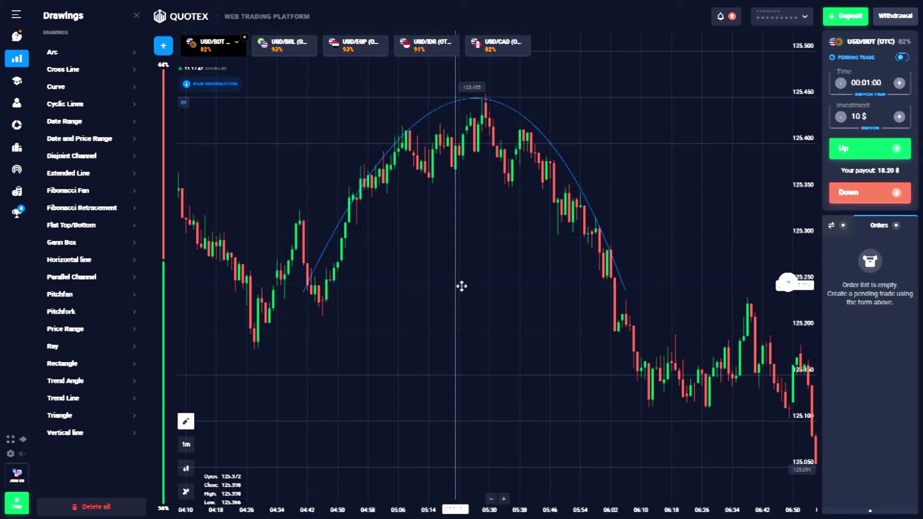
pyautogui.scroll(1, 429, 267)
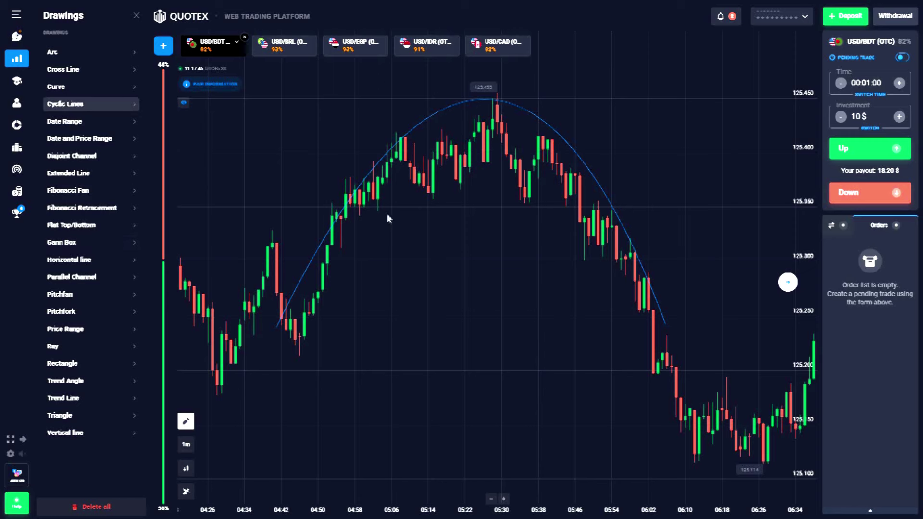
pyautogui.click(497, 277)
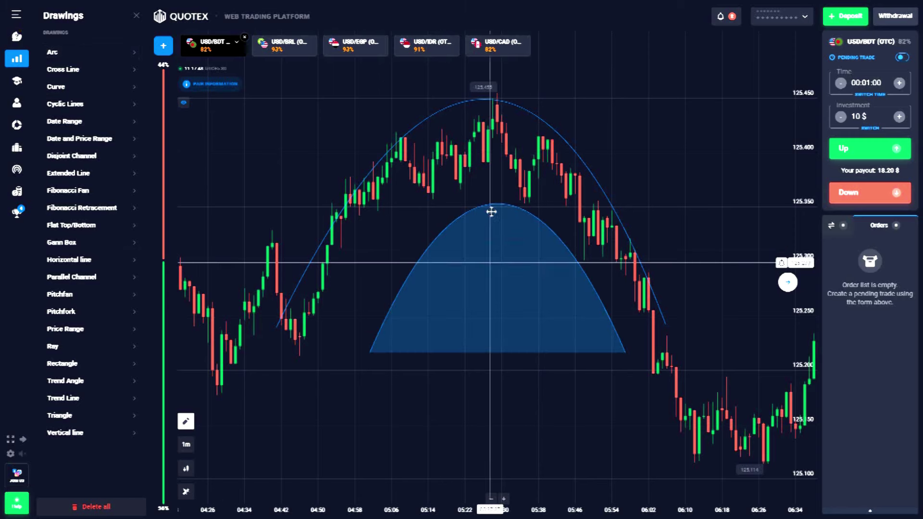
pyautogui.click(487, 101)
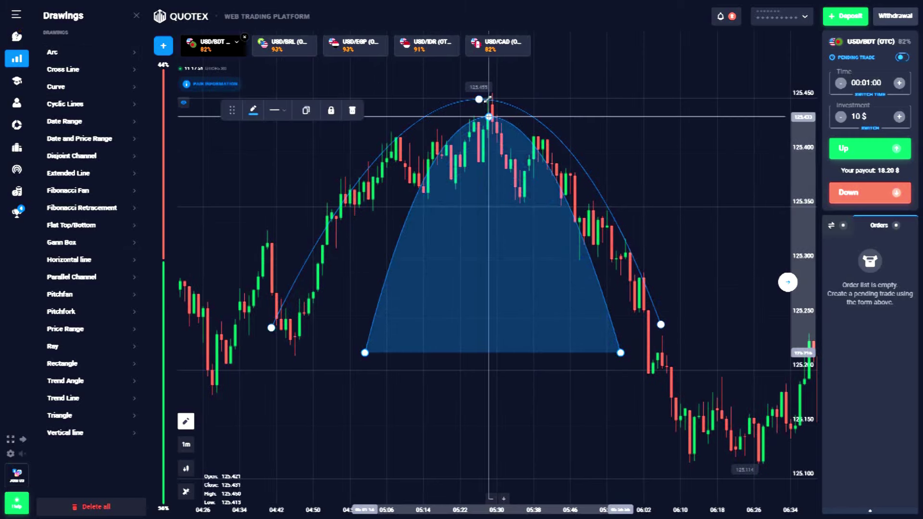
# Widen the blue arc's base to run from about 04:40 to 06:12 so it encloses the rounded top
pyautogui.moveTo(375, 351); pyautogui.dragTo(265, 355)
pyautogui.moveTo(621, 353); pyautogui.dragTo(693, 352)
pyautogui.scroll(-2, 691, 352)
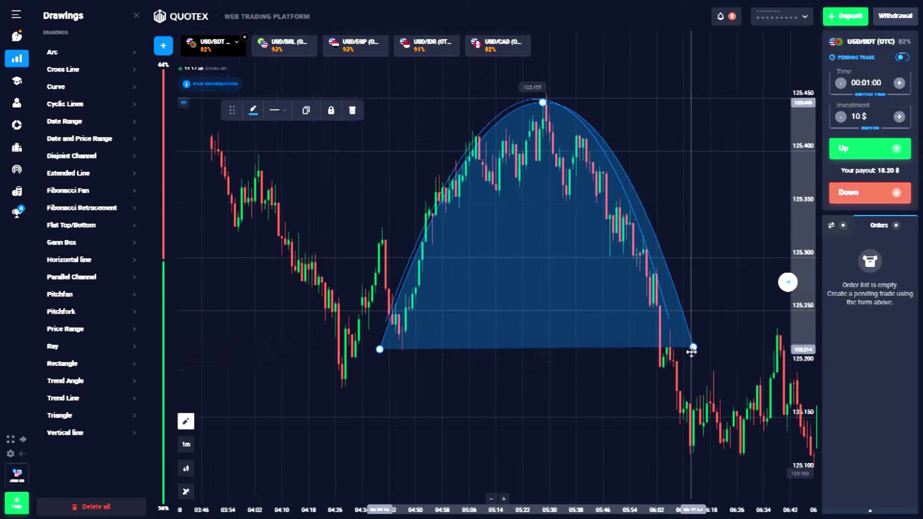
pyautogui.moveTo(691, 356); pyautogui.dragTo(296, 413)
pyautogui.scroll(-2, 527, 412)
pyautogui.moveTo(527, 412); pyautogui.dragTo(623, 380)
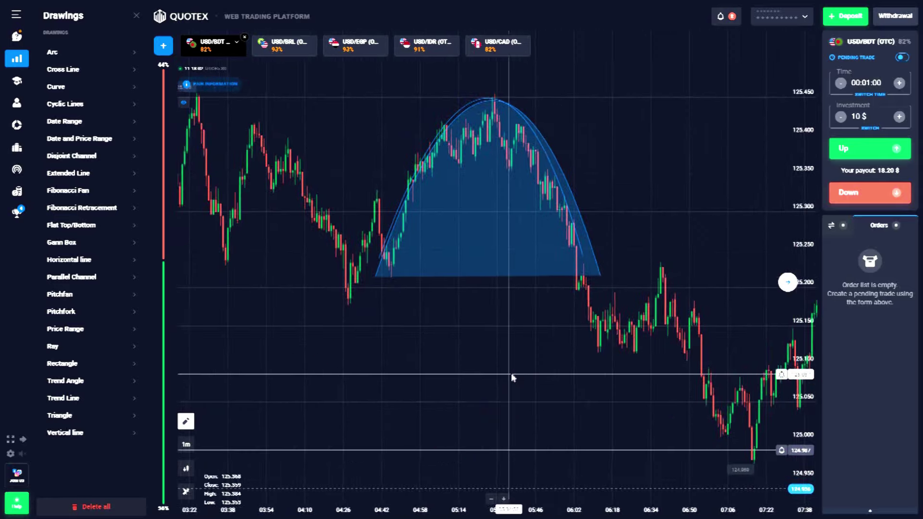
pyautogui.scroll(3, 511, 374)
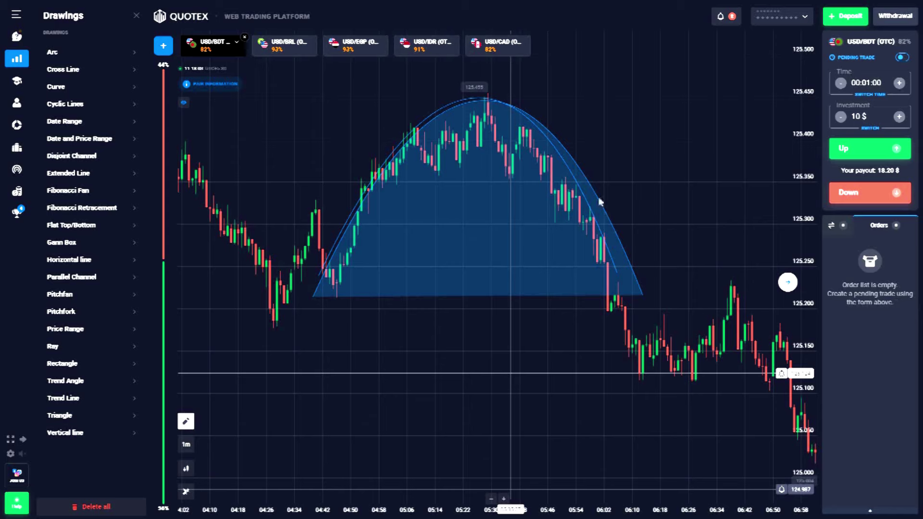
# Switch to the USD/BRL (OTC) chart and shift the blue date range over the earlier sideways prices slightly back in time
pyautogui.click(284, 46)
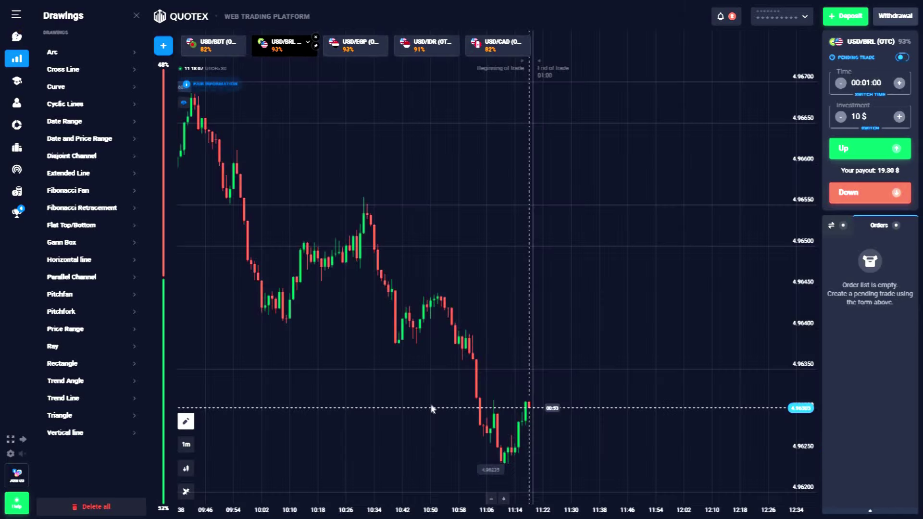
pyautogui.scroll(-4, 416, 396)
pyautogui.moveTo(269, 382); pyautogui.dragTo(411, 388)
pyautogui.scroll(1, 311, 367)
pyautogui.moveTo(312, 367); pyautogui.dragTo(426, 376)
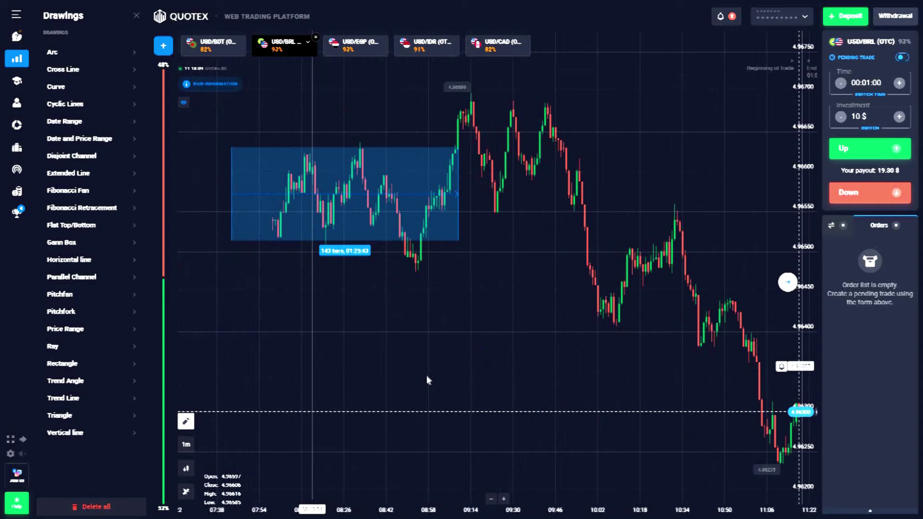
pyautogui.scroll(3, 437, 379)
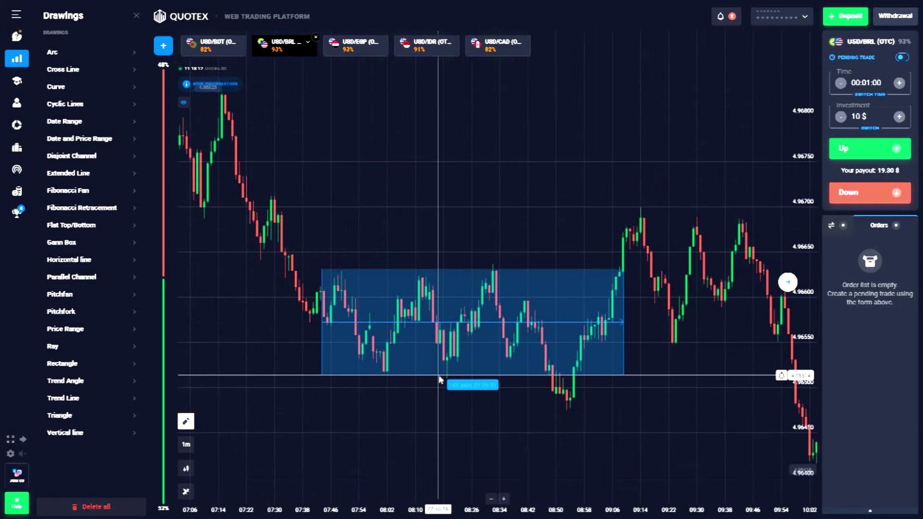
pyautogui.moveTo(453, 351)
pyautogui.mouseDown()
pyautogui.moveTo(442, 231)
pyautogui.moveTo(441, 350)
pyautogui.mouseUp()
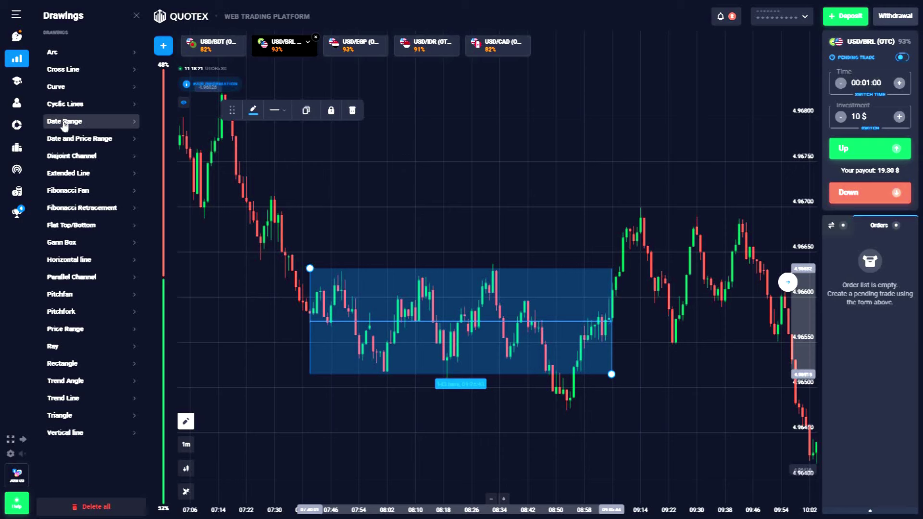
# Place a red date range above the blue one and delete the blue date range
pyautogui.moveTo(460, 309); pyautogui.dragTo(426, 214)
pyautogui.click(391, 322)
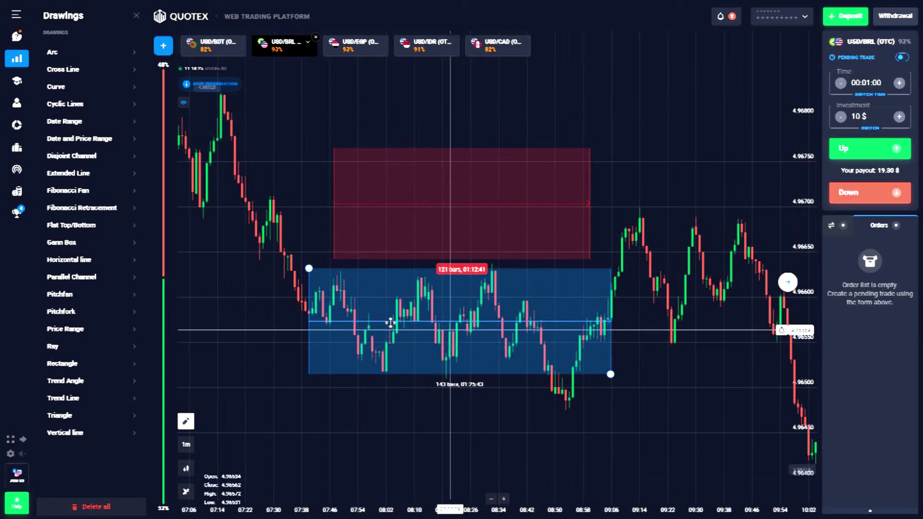
pyautogui.click(352, 112)
# Recolour the red date range turquoise and move it down over the sideways price area
pyautogui.click(363, 169)
pyautogui.click(254, 112)
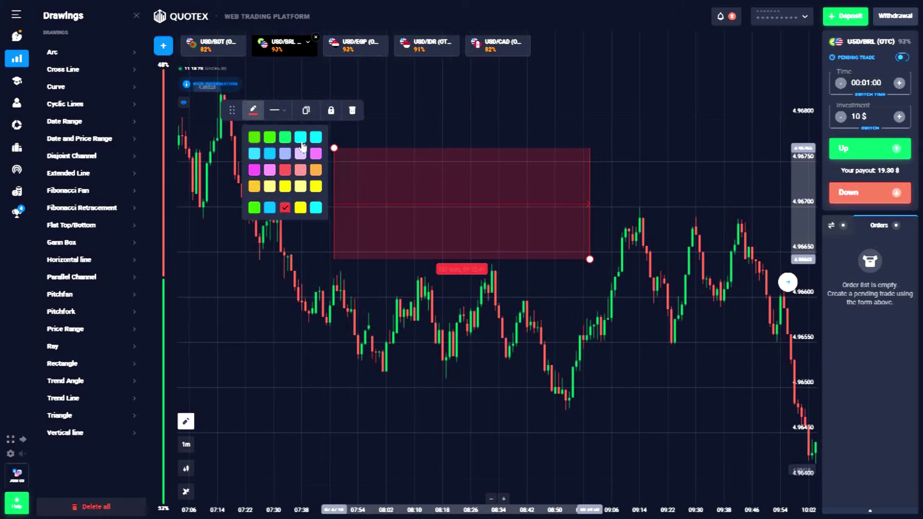
pyautogui.moveTo(434, 201); pyautogui.dragTo(441, 313)
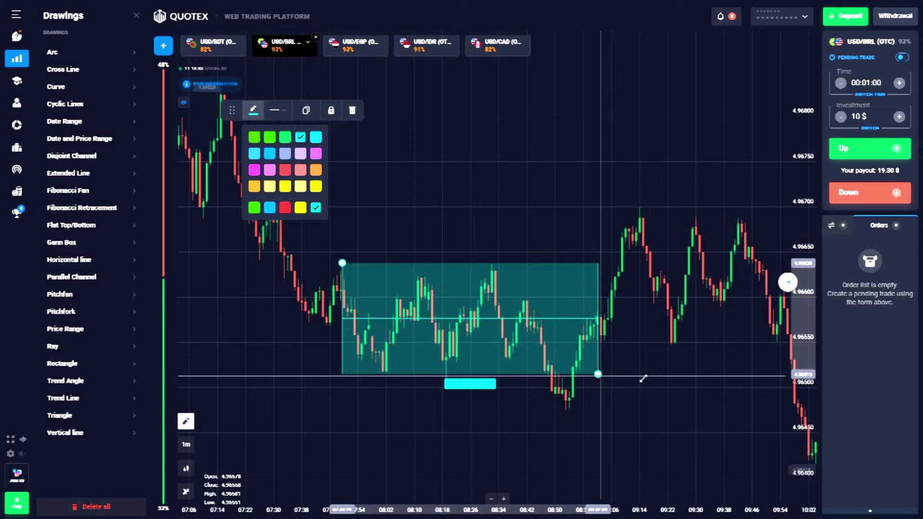
# Stretch the turquoise date range to run from about 07:30 to 09:20 and remove it from the chart
pyautogui.moveTo(651, 368); pyautogui.dragTo(661, 372)
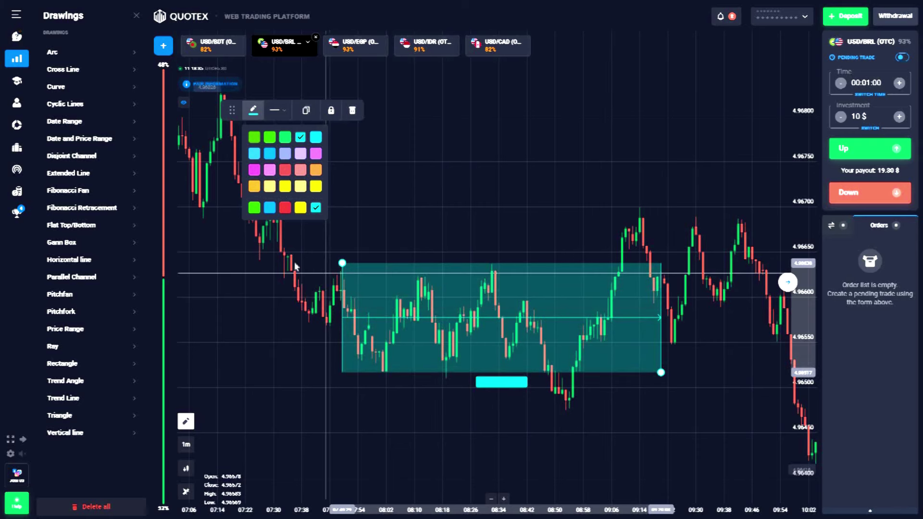
pyautogui.moveTo(342, 263); pyautogui.dragTo(270, 259)
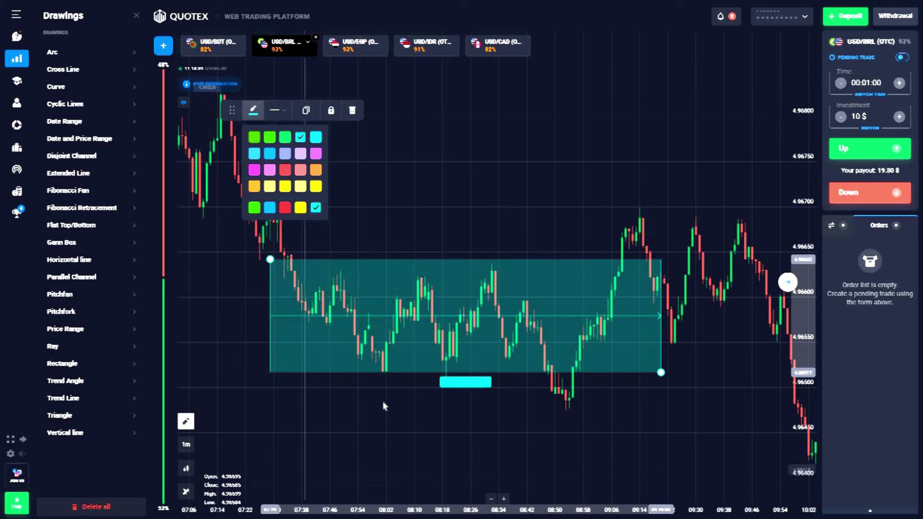
pyautogui.scroll(-1, 383, 406)
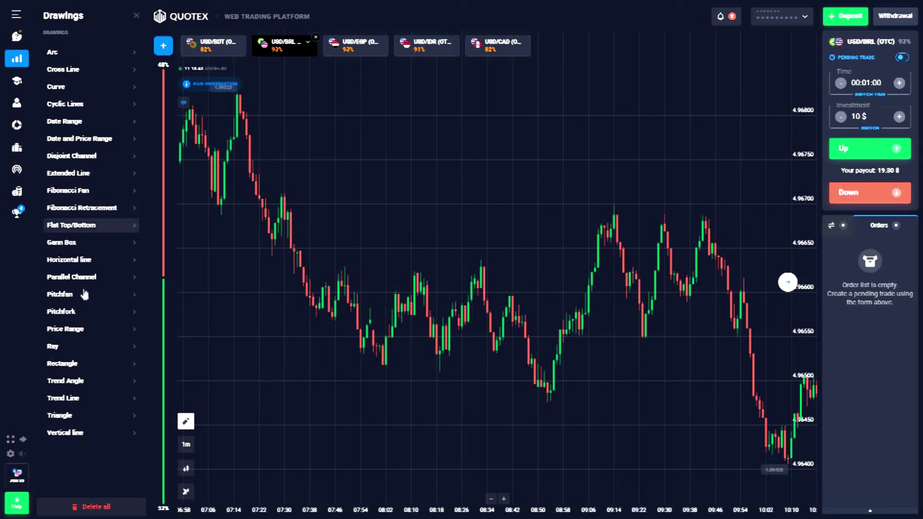
# Draw a rectangle over the sideways prices from about 07:33 to 09:41 and recolour it turquoise
pyautogui.click(85, 365)
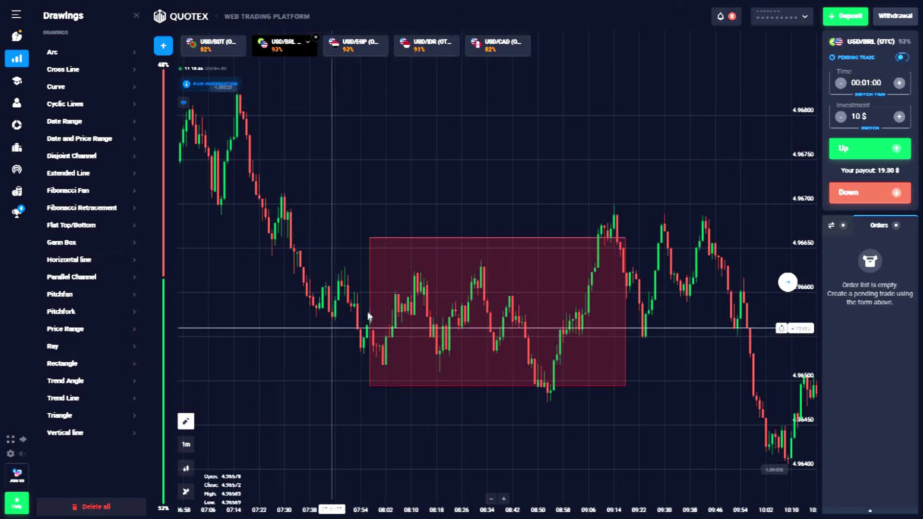
pyautogui.moveTo(625, 237)
pyautogui.mouseDown()
pyautogui.moveTo(627, 313)
pyautogui.moveTo(532, 302)
pyautogui.moveTo(639, 285)
pyautogui.moveTo(727, 313)
pyautogui.moveTo(766, 301)
pyautogui.mouseUp()
pyautogui.scroll(-3, 692, 255)
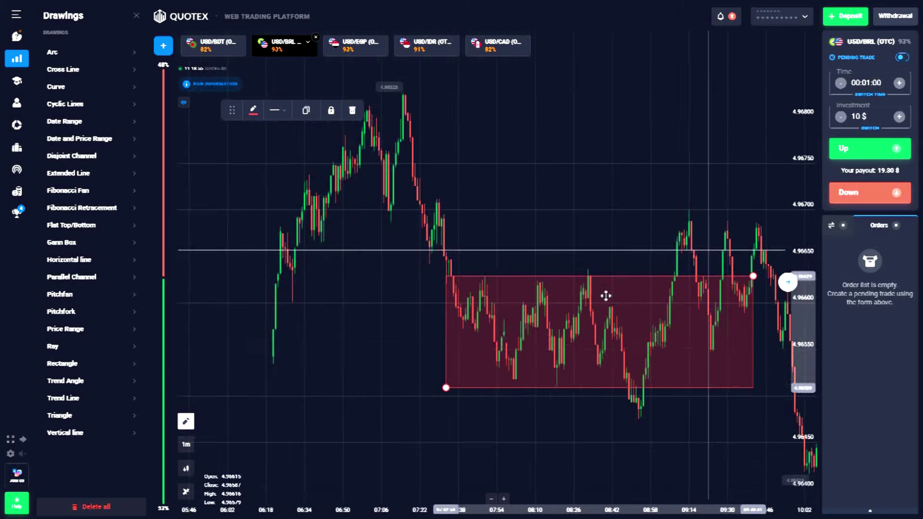
pyautogui.click(254, 110)
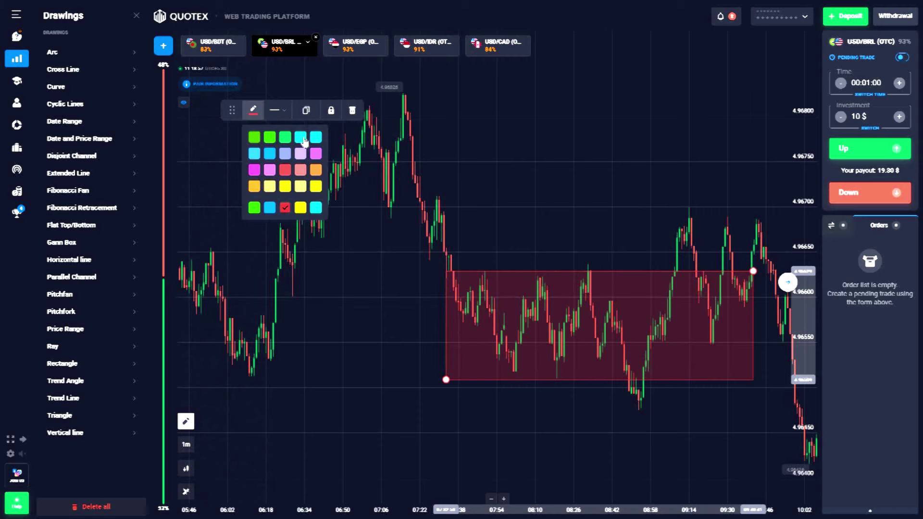
pyautogui.click(592, 211)
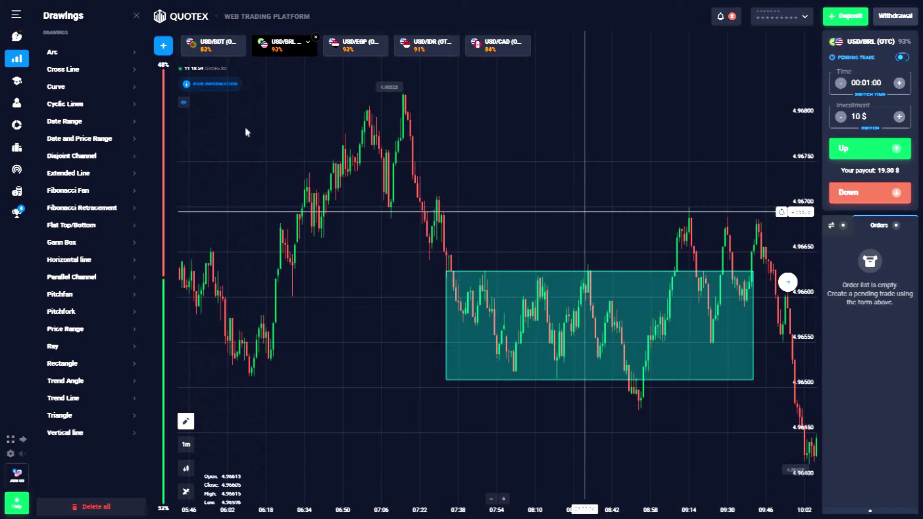
# Switch to the USD/EGP (OTC) chart and examine the widening red channel around 03:50 to 05:30 in the earlier price history
pyautogui.click(358, 48)
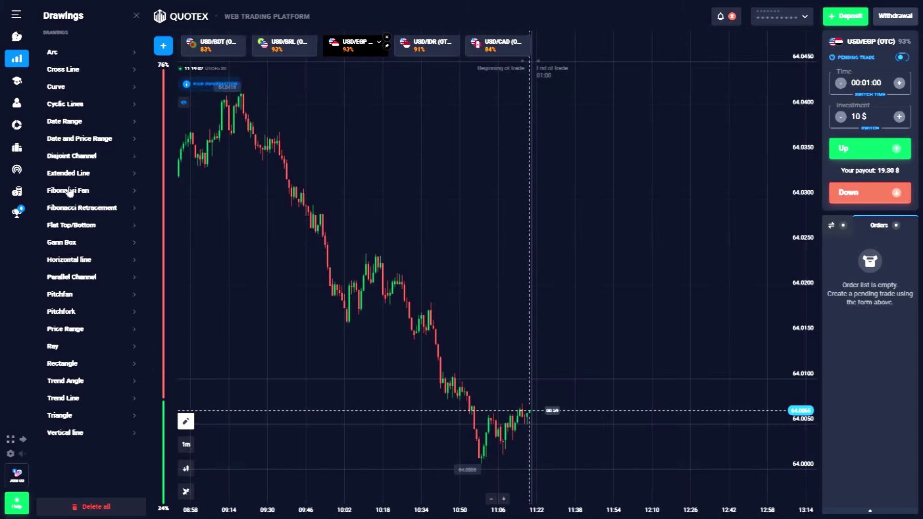
pyautogui.moveTo(308, 242); pyautogui.dragTo(533, 247)
pyautogui.moveTo(524, 204)
pyautogui.mouseDown()
pyautogui.moveTo(488, 259)
pyautogui.moveTo(489, 269)
pyautogui.moveTo(508, 257)
pyautogui.moveTo(529, 280)
pyautogui.moveTo(509, 258)
pyautogui.mouseUp()
pyautogui.moveTo(509, 303); pyautogui.dragTo(502, 326)
pyautogui.moveTo(448, 319); pyautogui.dragTo(351, 322)
pyautogui.moveTo(683, 167)
pyautogui.mouseDown()
pyautogui.moveTo(453, 239)
pyautogui.moveTo(477, 244)
pyautogui.mouseUp()
pyautogui.moveTo(392, 298); pyautogui.dragTo(779, 274)
pyautogui.moveTo(452, 251); pyautogui.dragTo(624, 260)
pyautogui.moveTo(354, 283); pyautogui.dragTo(768, 289)
pyautogui.scroll(5, 626, 269)
pyautogui.moveTo(625, 260); pyautogui.dragTo(158, 230)
pyautogui.scroll(-5, 356, 262)
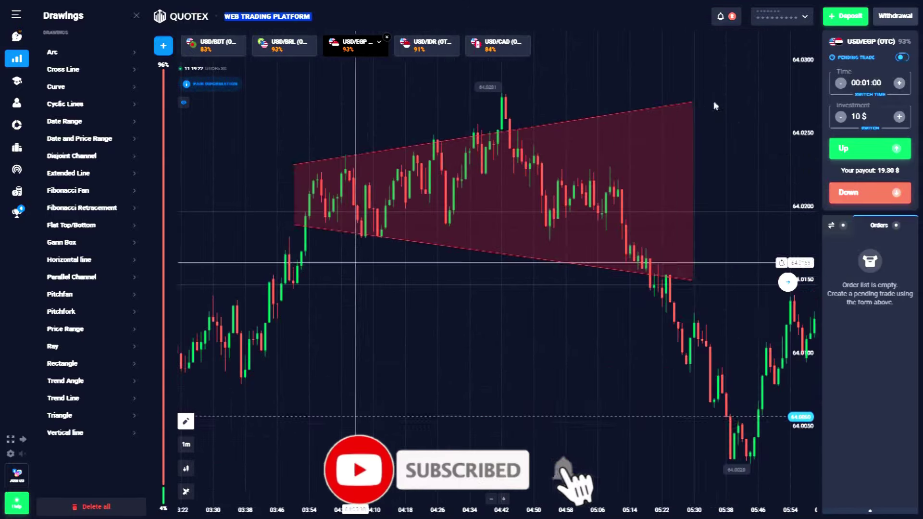
# Shorten the widening red channel so that it ends at about 05:15
pyautogui.moveTo(689, 103)
pyautogui.mouseDown()
pyautogui.moveTo(532, 93)
pyautogui.moveTo(555, 129)
pyautogui.moveTo(557, 101)
pyautogui.mouseUp()
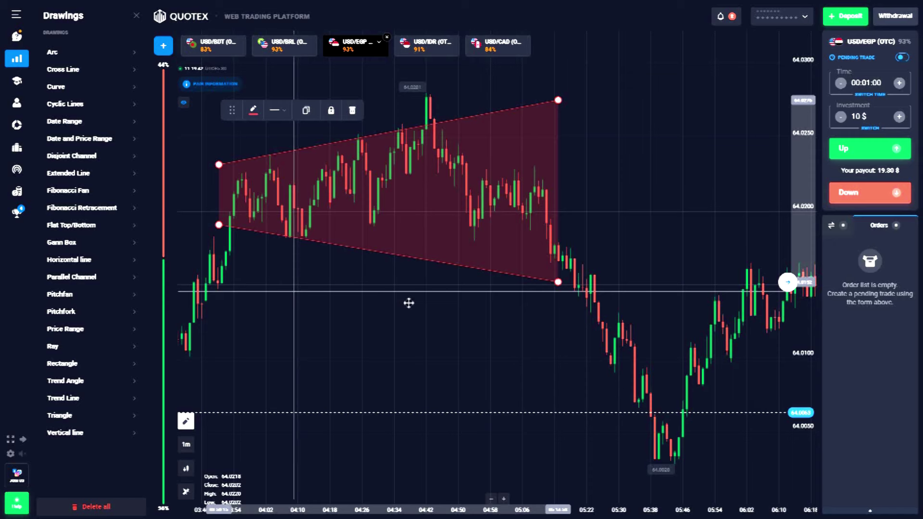
pyautogui.moveTo(409, 303); pyautogui.dragTo(431, 303)
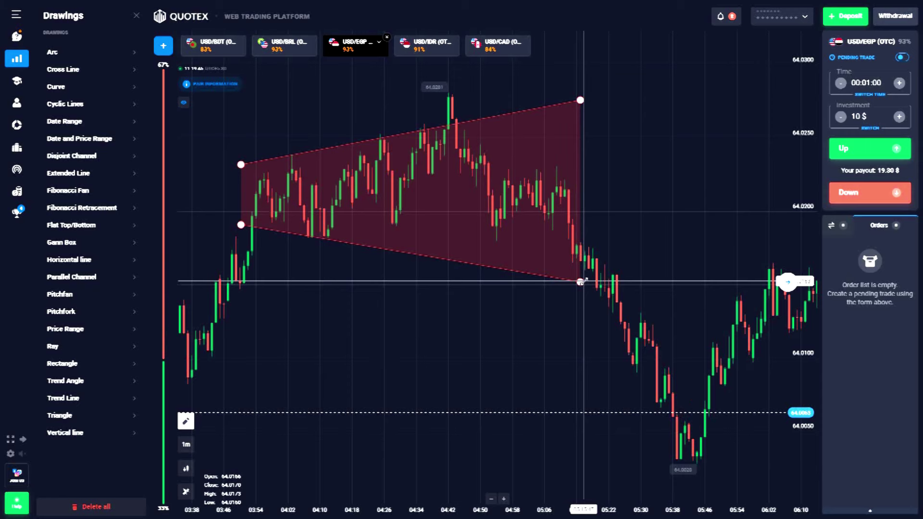
# Switch to the USD/IDR (OTC) chart and examine the descending turquoise parallel channel in the earlier price history
pyautogui.click(415, 48)
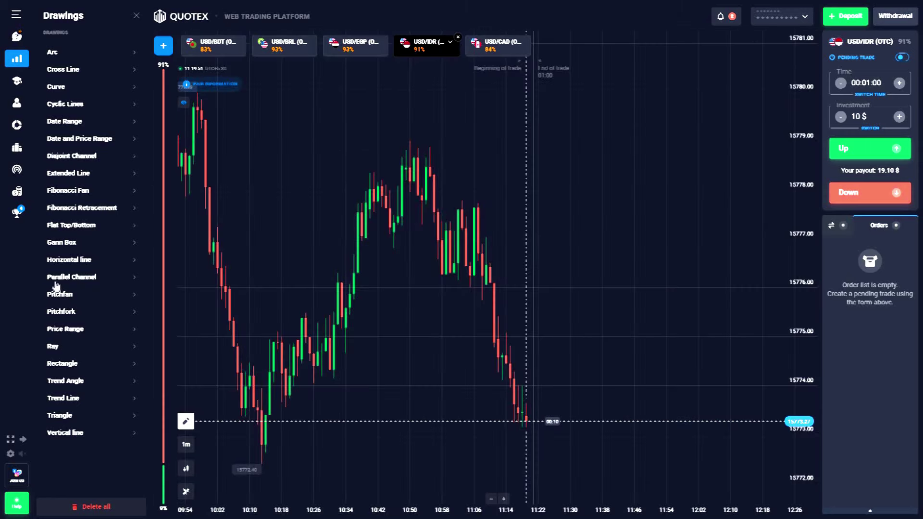
pyautogui.moveTo(353, 283); pyautogui.dragTo(495, 284)
pyautogui.scroll(-3, 492, 286)
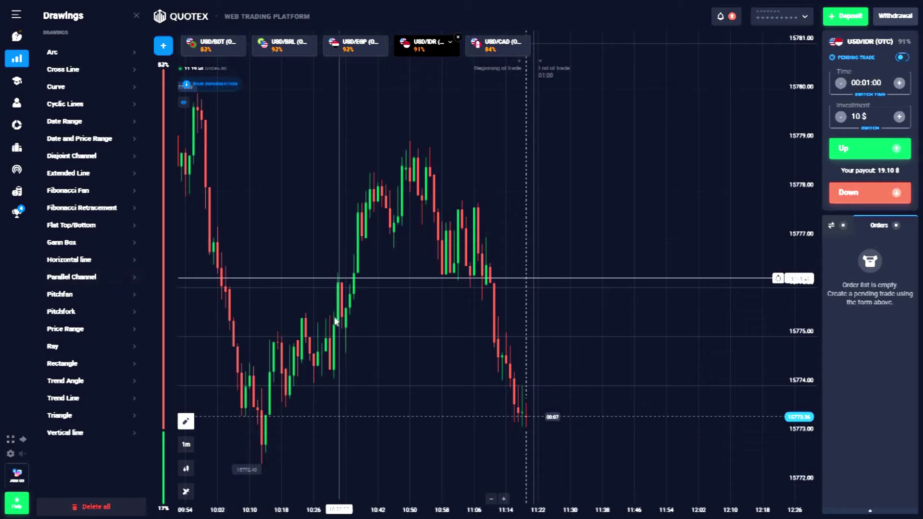
pyautogui.moveTo(317, 330); pyautogui.dragTo(546, 332)
pyautogui.moveTo(315, 384); pyautogui.dragTo(453, 389)
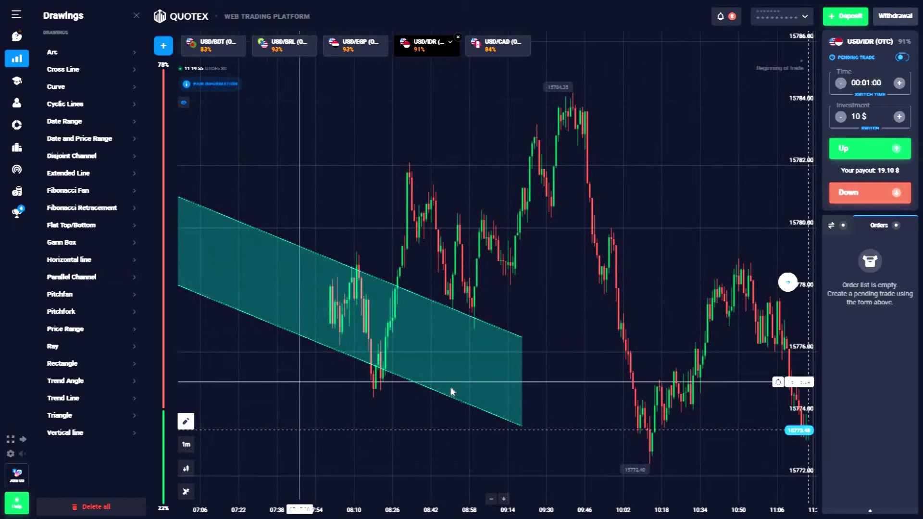
pyautogui.click(537, 307)
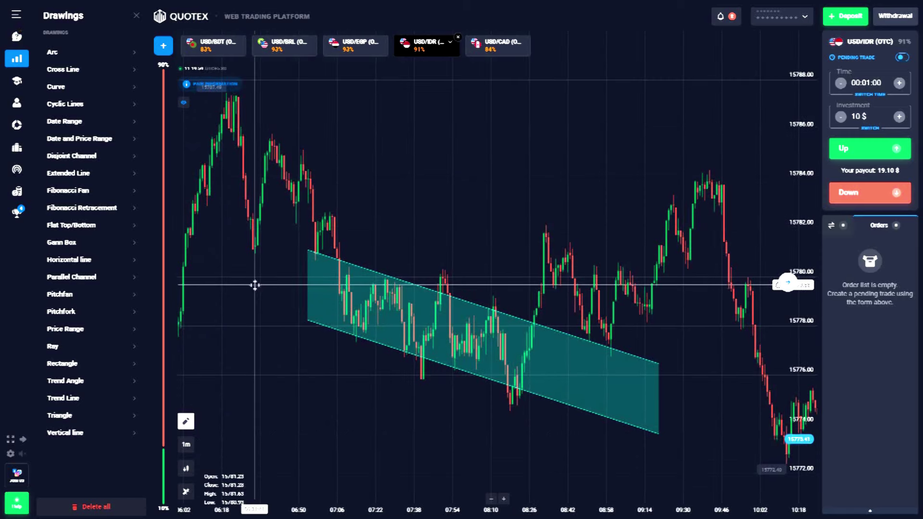
# Draw a rising parallel channel around the earlier upward price move, running from about 23:00 to 02:02
pyautogui.hscroll(10, 532, 315)
pyautogui.moveTo(217, 424); pyautogui.dragTo(575, 424)
pyautogui.moveTo(254, 423); pyautogui.dragTo(560, 422)
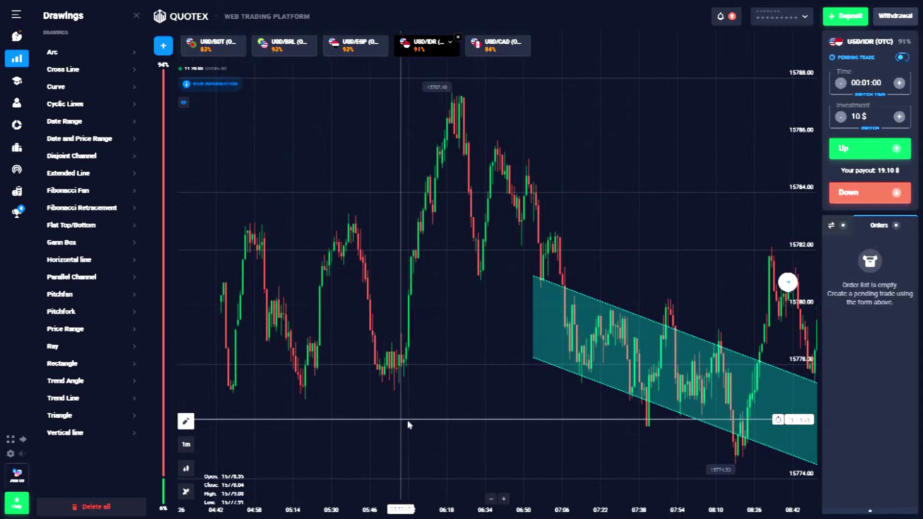
pyautogui.hscroll(-4, 332, 410)
pyautogui.hscroll(-8, 341, 409)
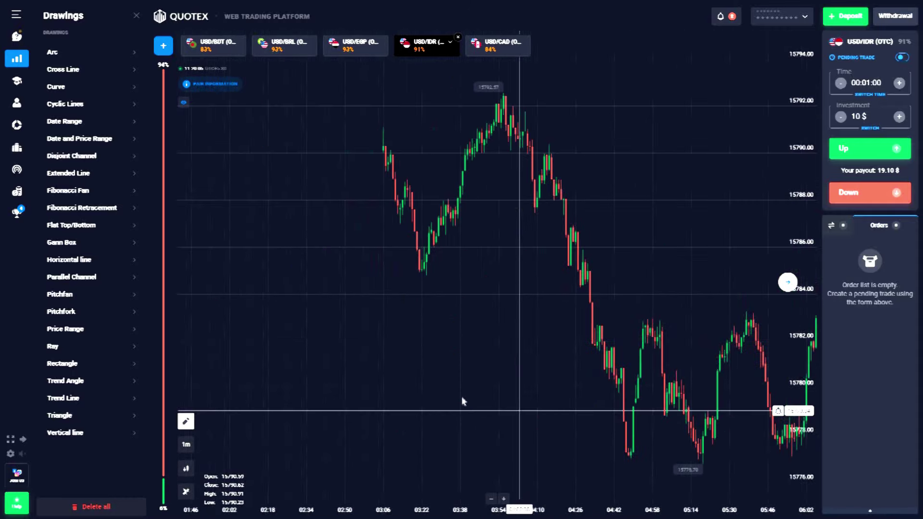
pyautogui.hscroll(-8, 498, 365)
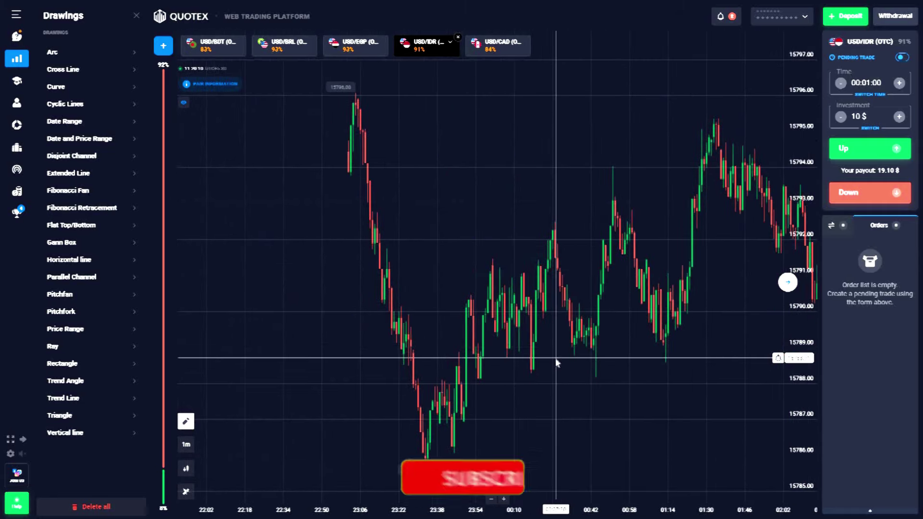
pyautogui.click(56, 280)
pyautogui.moveTo(306, 265); pyautogui.dragTo(340, 356)
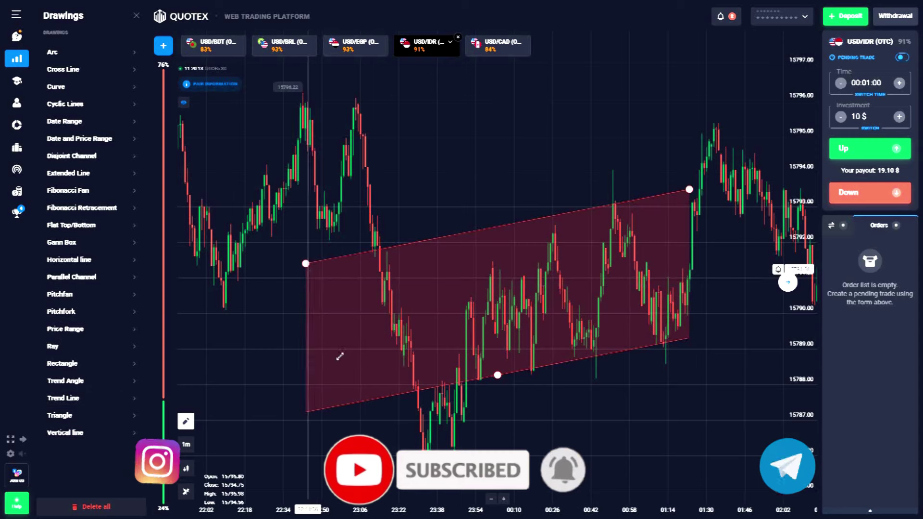
pyautogui.moveTo(689, 189); pyautogui.dragTo(782, 133)
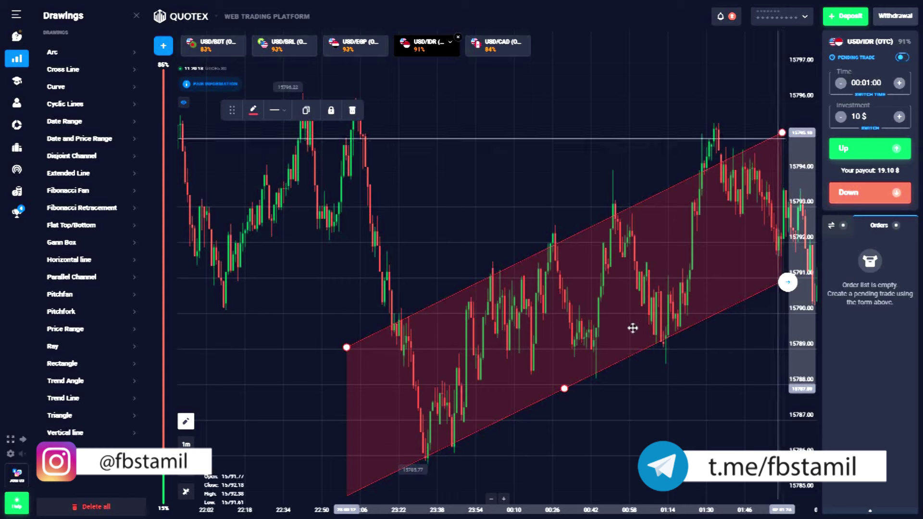
# Recolour the rising channel turquoise and shift it to run from about 23:09 to 02:10
pyautogui.click(253, 110)
pyautogui.click(300, 137)
pyautogui.moveTo(468, 301); pyautogui.dragTo(493, 290)
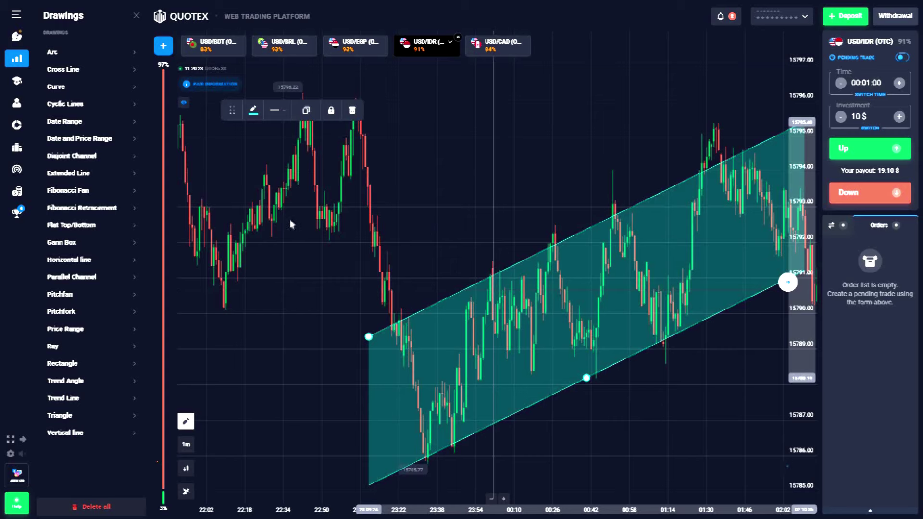
# Examine the price touches along the rising channel's lower edge and the price movement past its end
pyautogui.moveTo(330, 224); pyautogui.dragTo(295, 222)
pyautogui.click(553, 284)
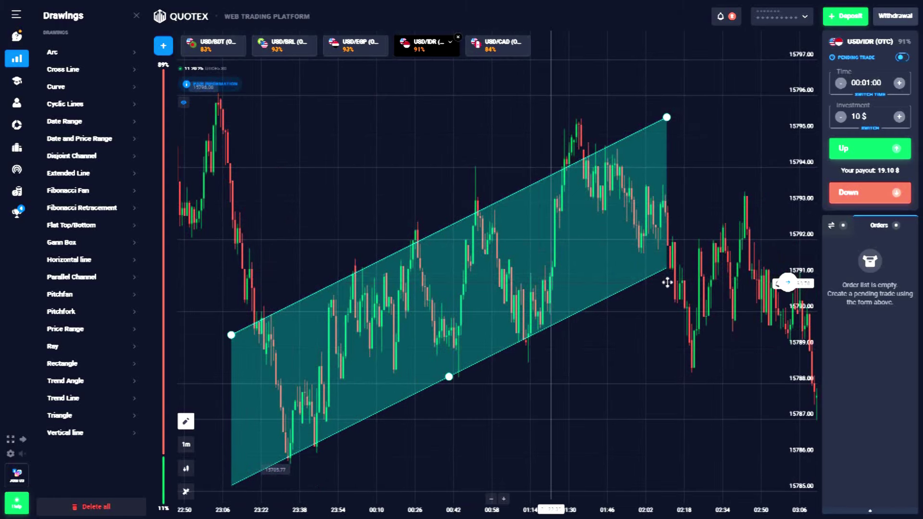
pyautogui.click(666, 283)
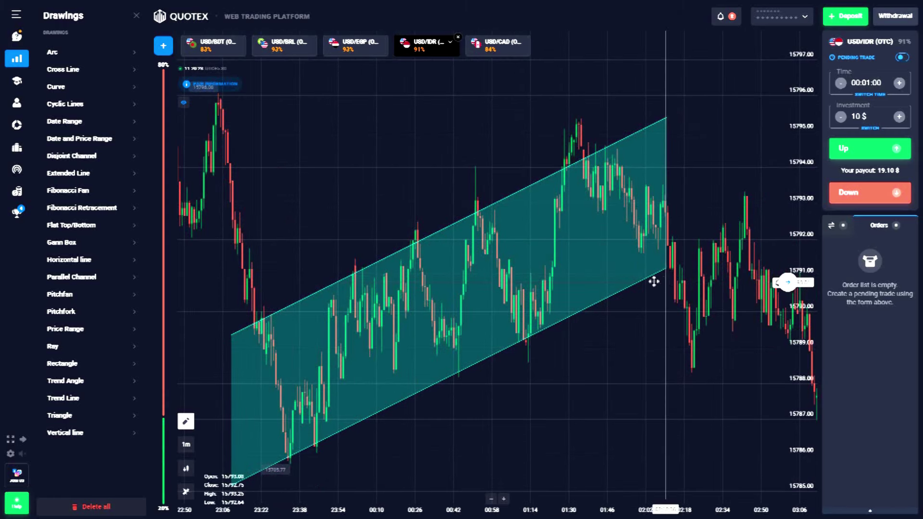
pyautogui.click(567, 316)
pyautogui.click(476, 369)
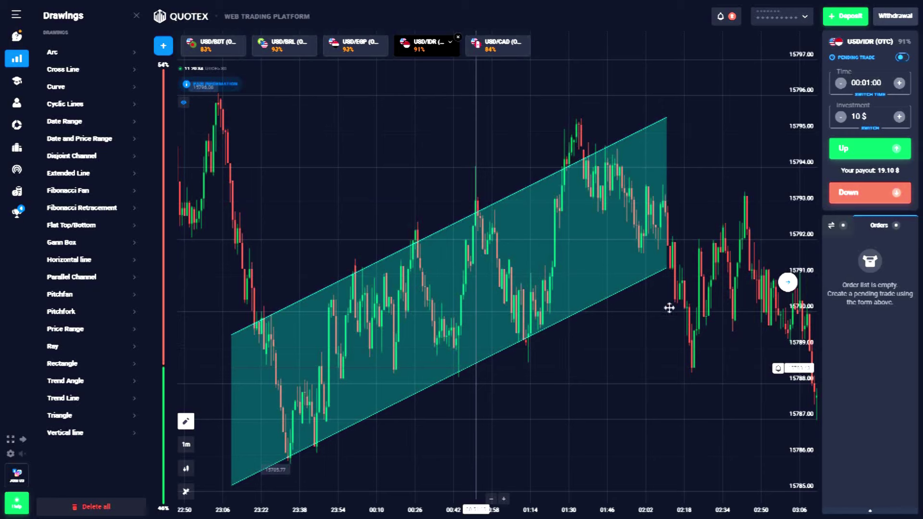
pyautogui.moveTo(682, 268); pyautogui.dragTo(700, 268)
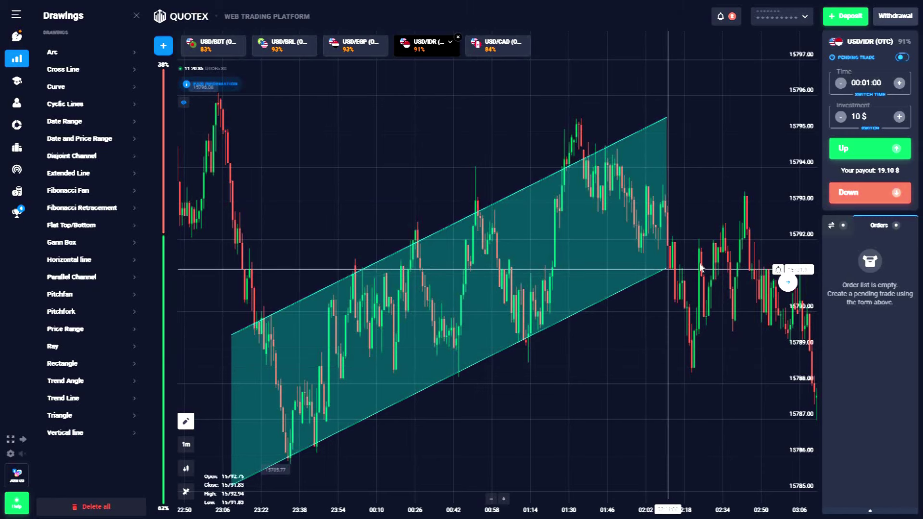
pyautogui.moveTo(608, 274); pyautogui.dragTo(622, 273)
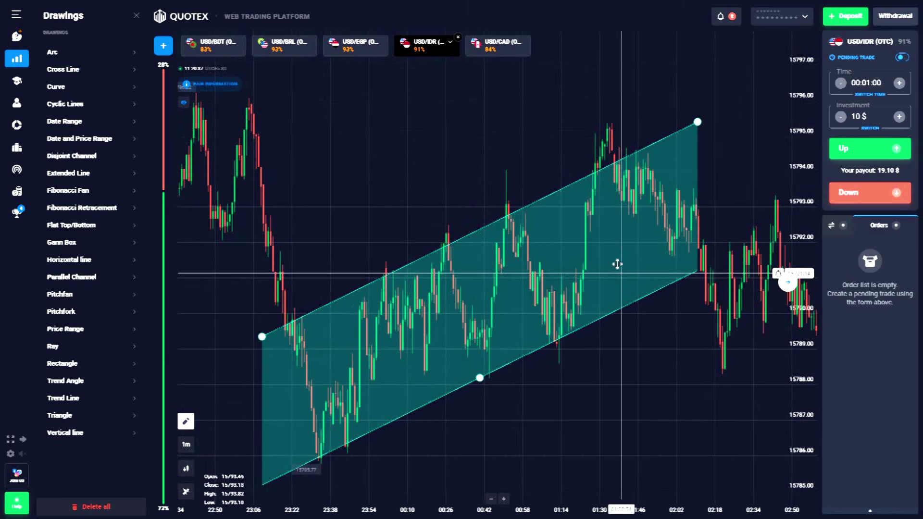
# Switch to the USD/CAD (OTC) chart and draw a turquoise trend line along the lows from about 05:44 to 07:52
pyautogui.click(492, 50)
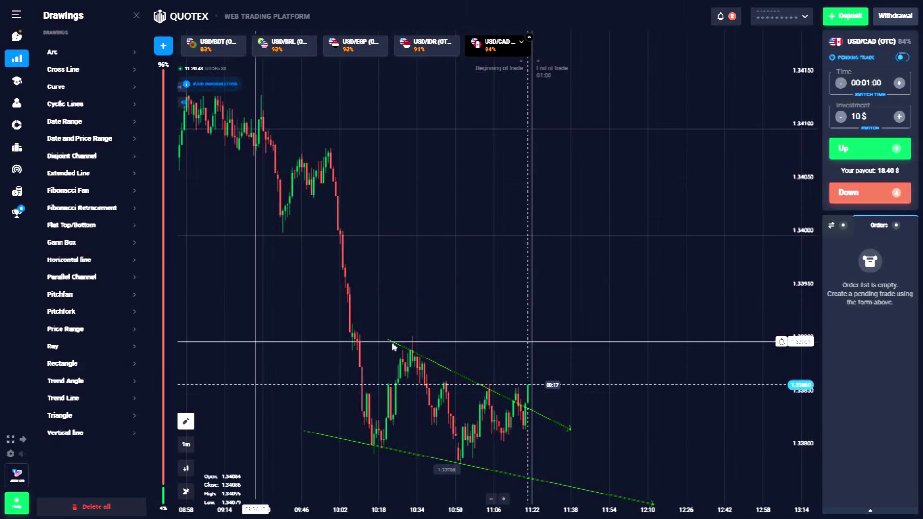
pyautogui.scroll(5, 391, 343)
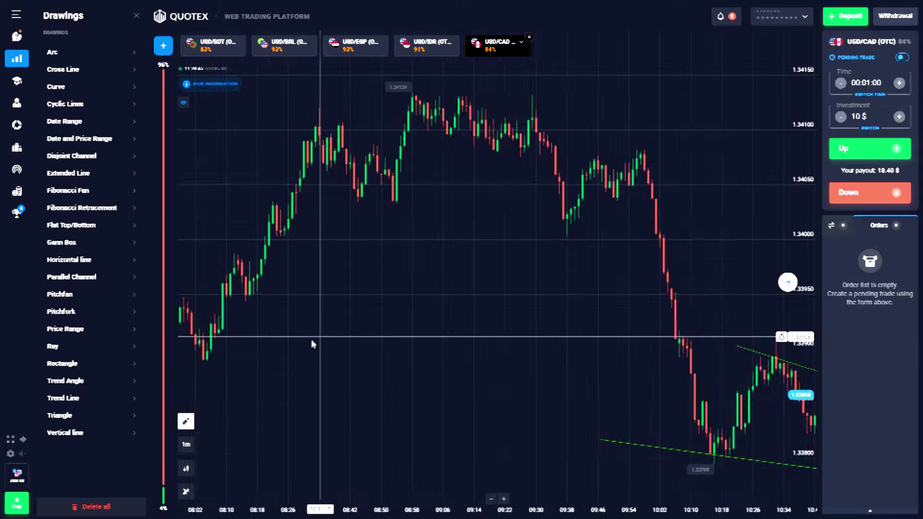
pyautogui.moveTo(315, 344); pyautogui.dragTo(481, 351)
pyautogui.moveTo(377, 348); pyautogui.dragTo(604, 340)
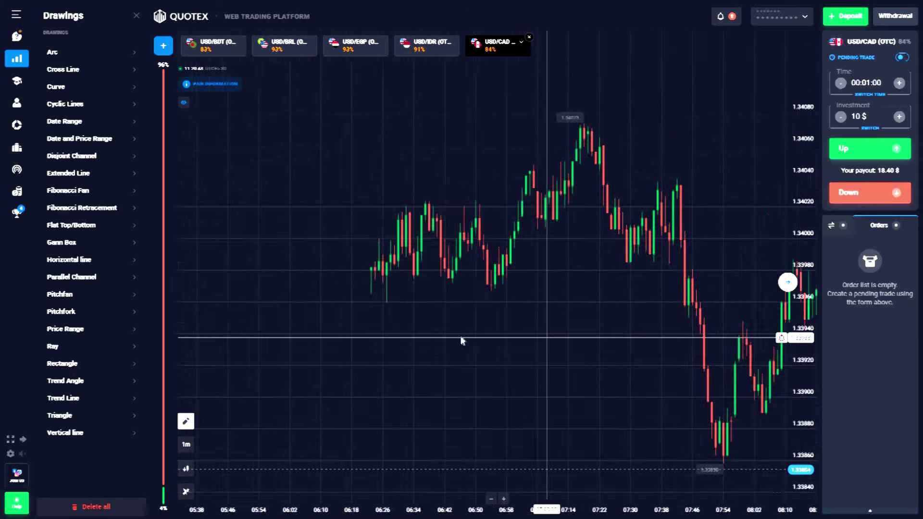
pyautogui.moveTo(461, 341); pyautogui.dragTo(553, 339)
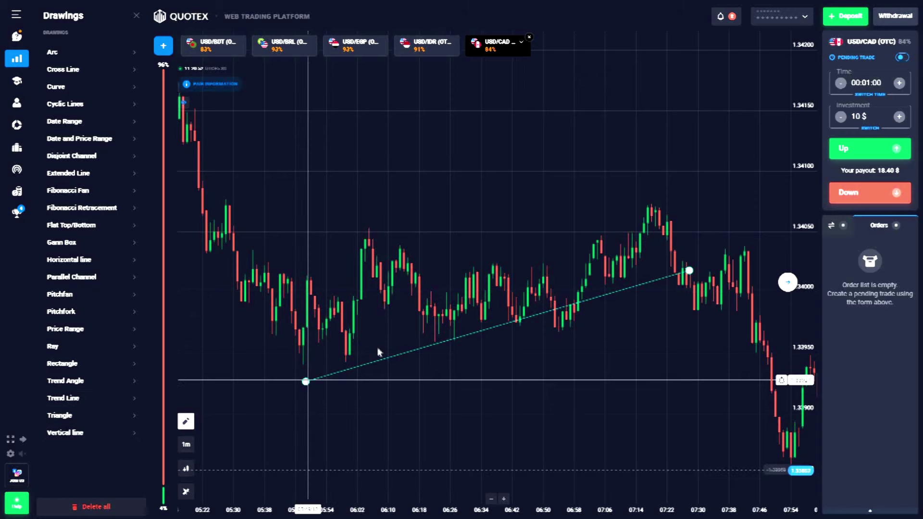
pyautogui.moveTo(296, 370); pyautogui.dragTo(293, 367)
pyautogui.moveTo(685, 269); pyautogui.dragTo(777, 279)
pyautogui.moveTo(301, 381); pyautogui.dragTo(286, 355)
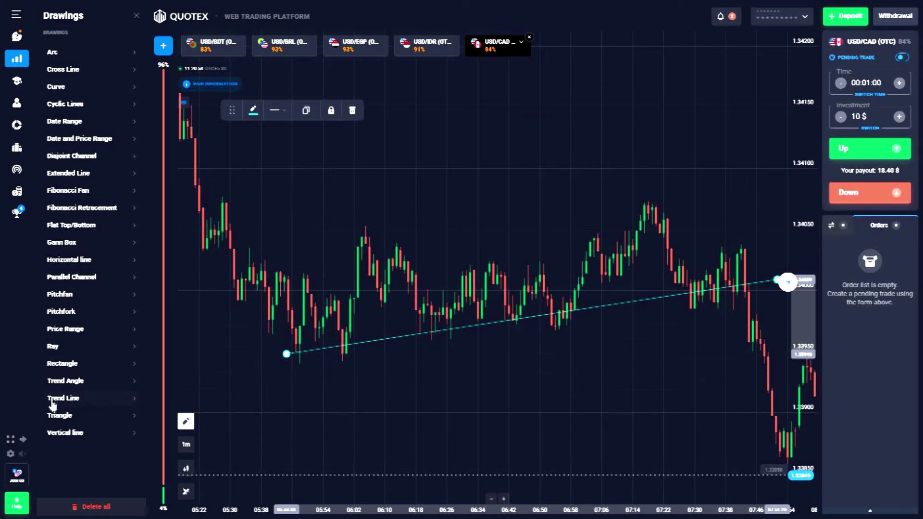
# Draw a second, red trend line over the highs from about 05:27 to 07:28, above the turquoise line
pyautogui.click(787, 282)
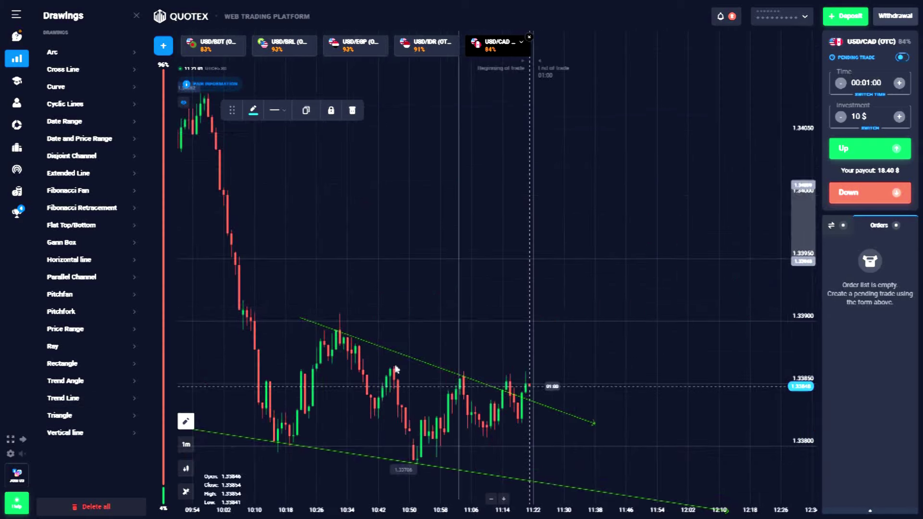
pyautogui.moveTo(405, 293); pyautogui.dragTo(451, 279)
pyautogui.moveTo(649, 213); pyautogui.dragTo(735, 246)
pyautogui.moveTo(352, 368); pyautogui.dragTo(267, 344)
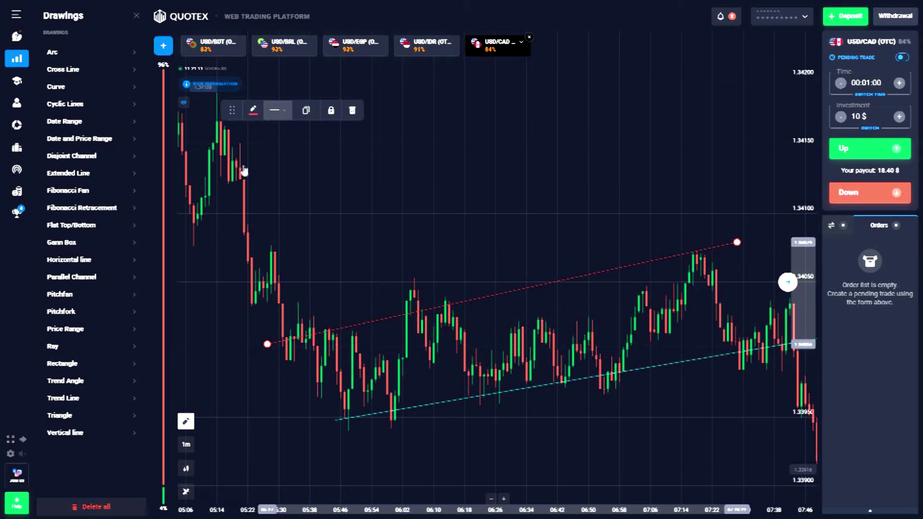
# Recolour the upper trend line turquoise and increase its thickness
pyautogui.moveTo(230, 112); pyautogui.dragTo(288, 214)
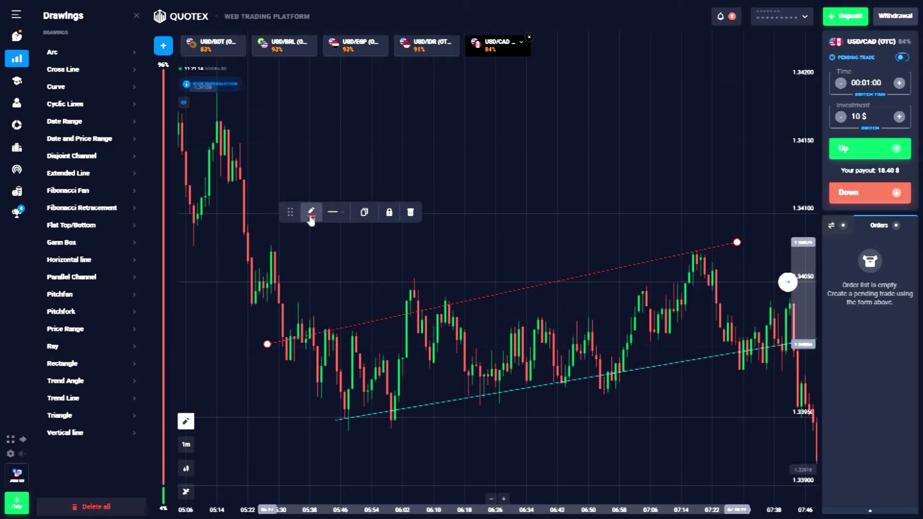
pyautogui.click(311, 212)
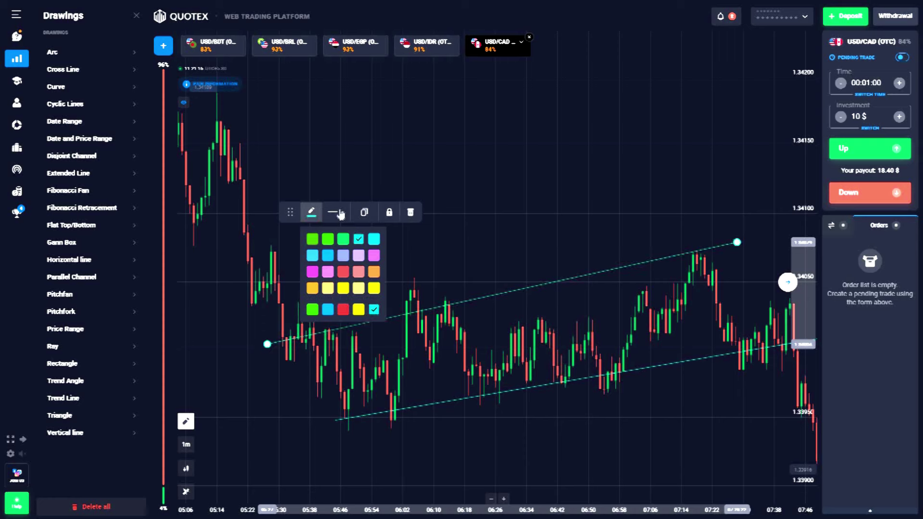
pyautogui.click(335, 212)
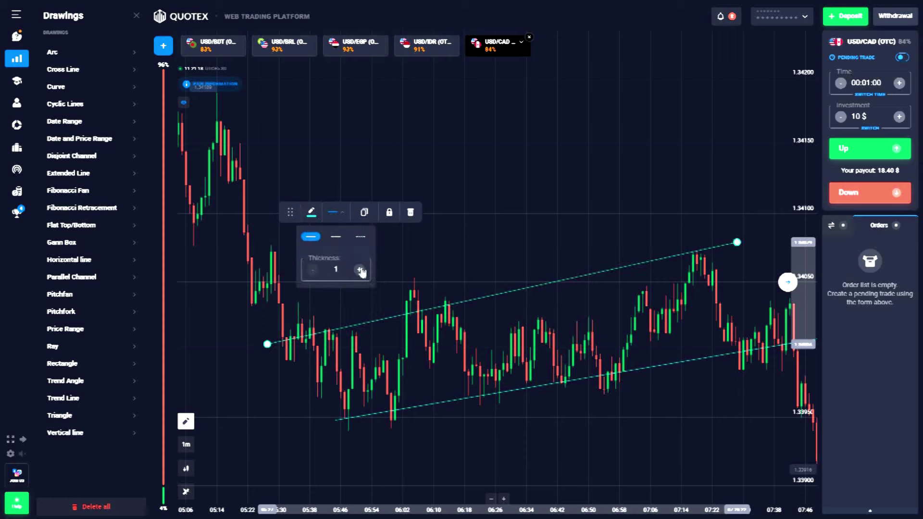
pyautogui.click(419, 264)
pyautogui.click(404, 315)
# Duplicate the thick upper trend line and place the copy between the upper and lower trend lines
pyautogui.click(364, 214)
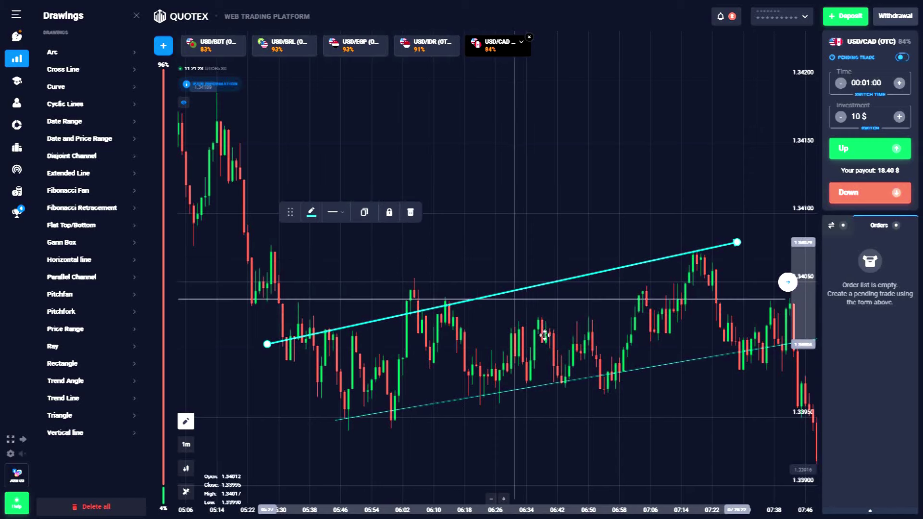
pyautogui.moveTo(515, 291); pyautogui.dragTo(535, 330)
pyautogui.scroll(-3, 464, 179)
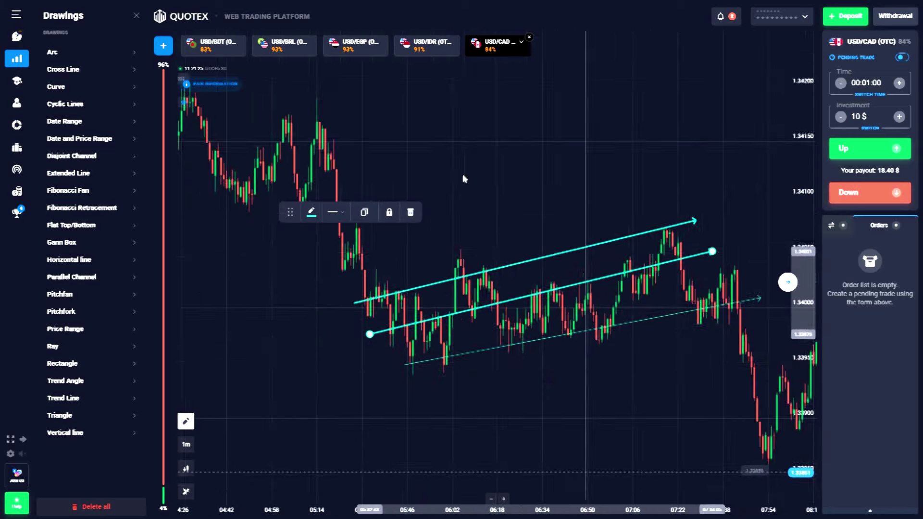